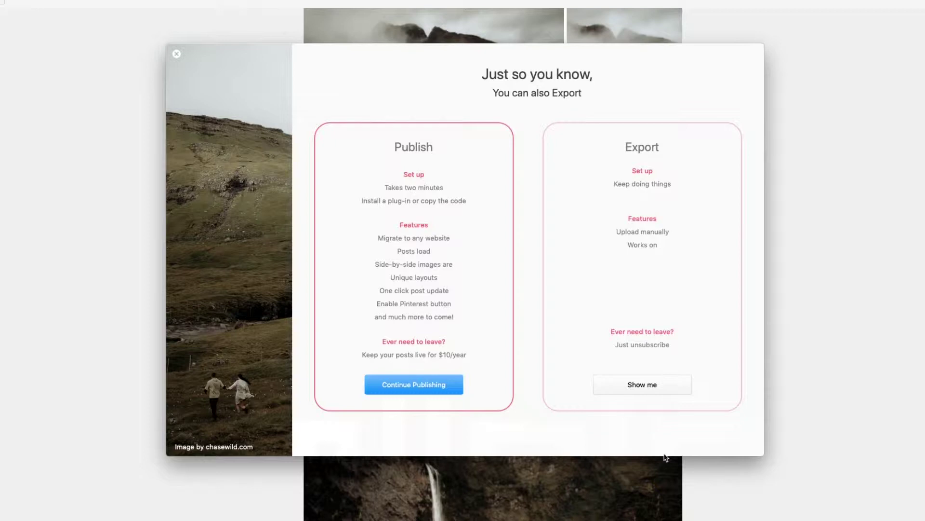
# Step: Publish the blog to mywebsite.com with Squarespace as the website host
pyautogui.click(413, 383)
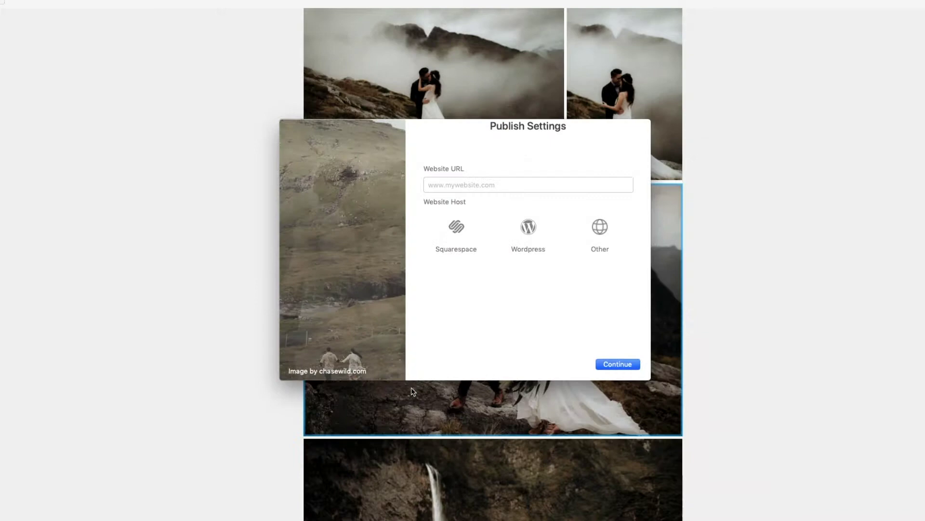
pyautogui.write('www.mywebsite.com')
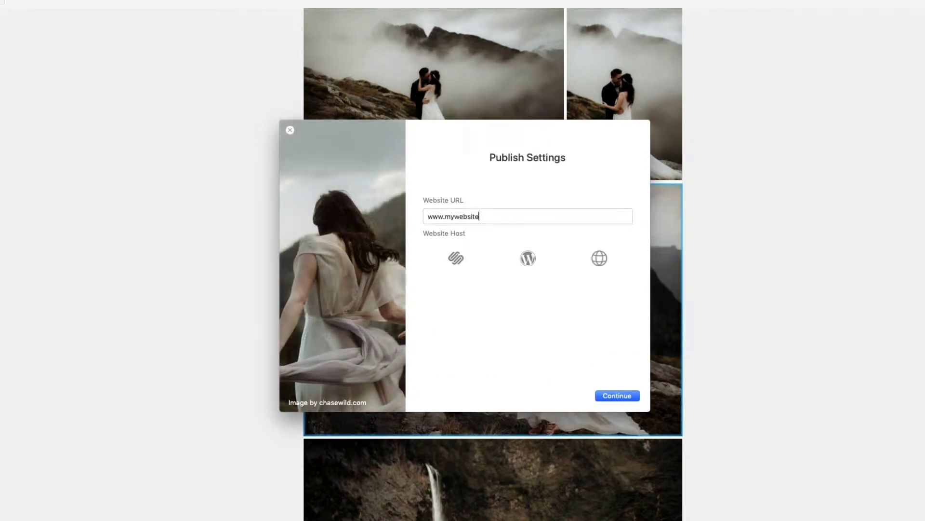
pyautogui.click(467, 255)
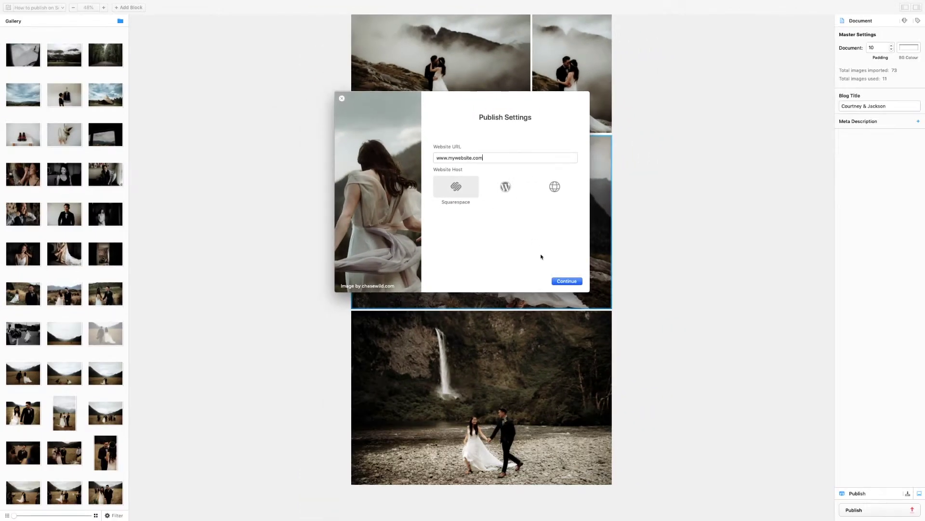
pyautogui.click(566, 281)
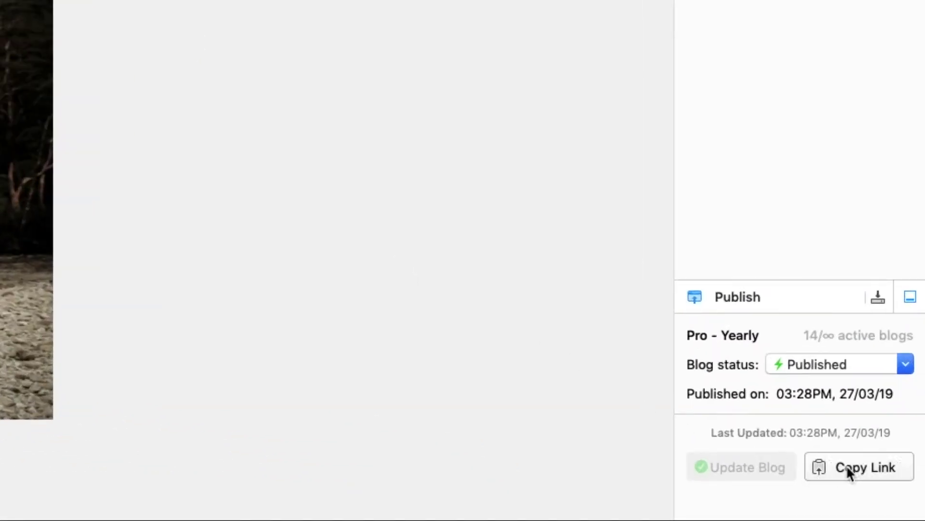
# Step: Copy the published Narrative blog's link
pyautogui.click(846, 465)
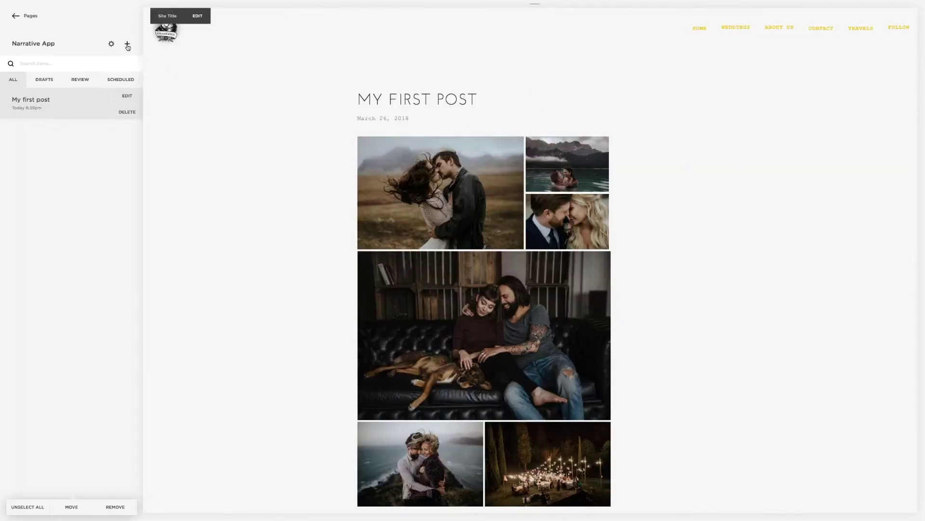
# Step: Create a Squarespace post titled 'How to post to Squarespace' and open the content block list
pyautogui.click(127, 43)
pyautogui.write('How to post to Squarespace')
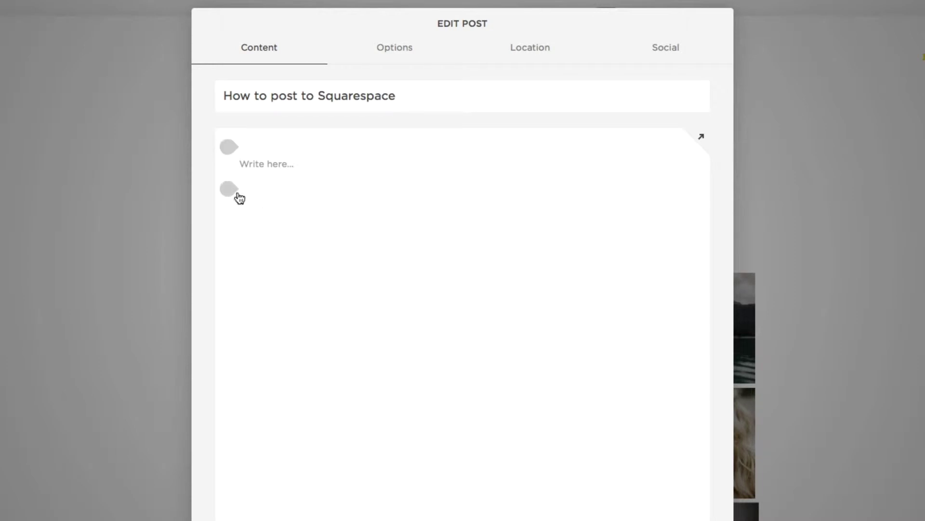
pyautogui.click(229, 190)
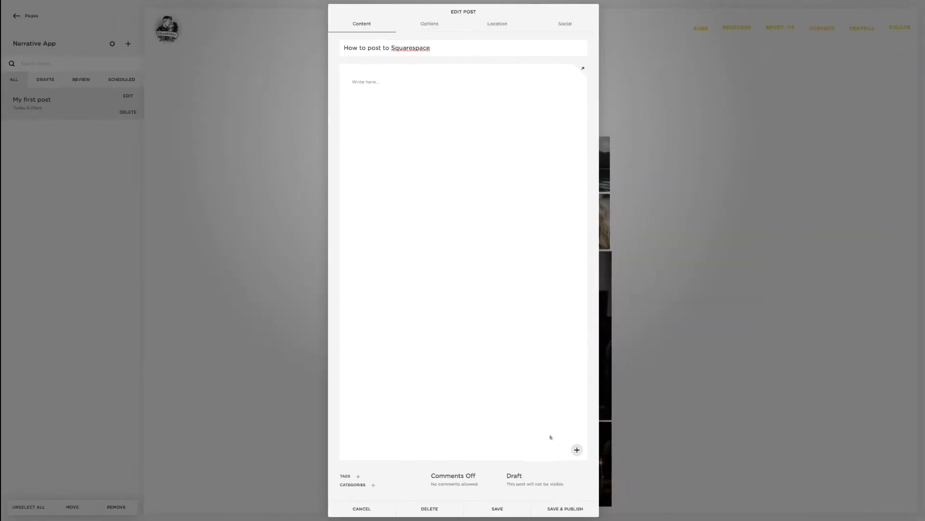
pyautogui.click(577, 450)
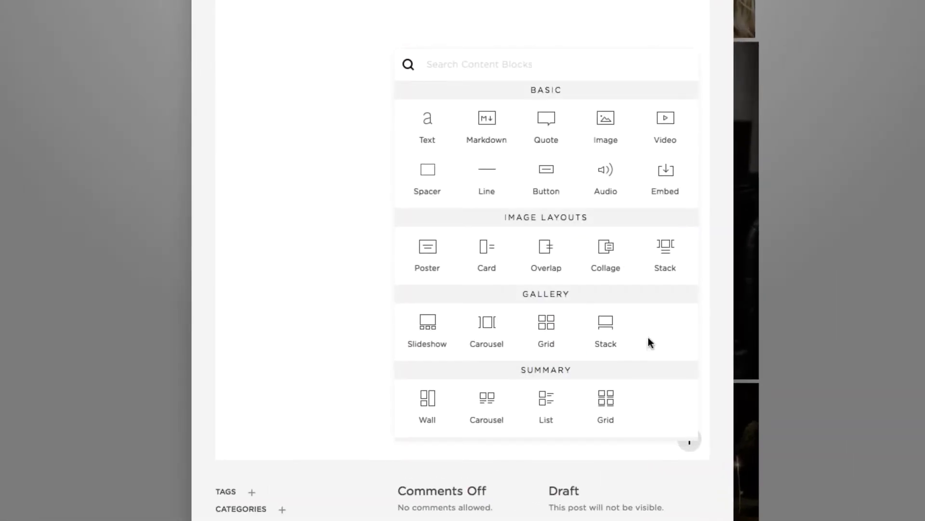
pyautogui.scroll(-6, 648, 337)
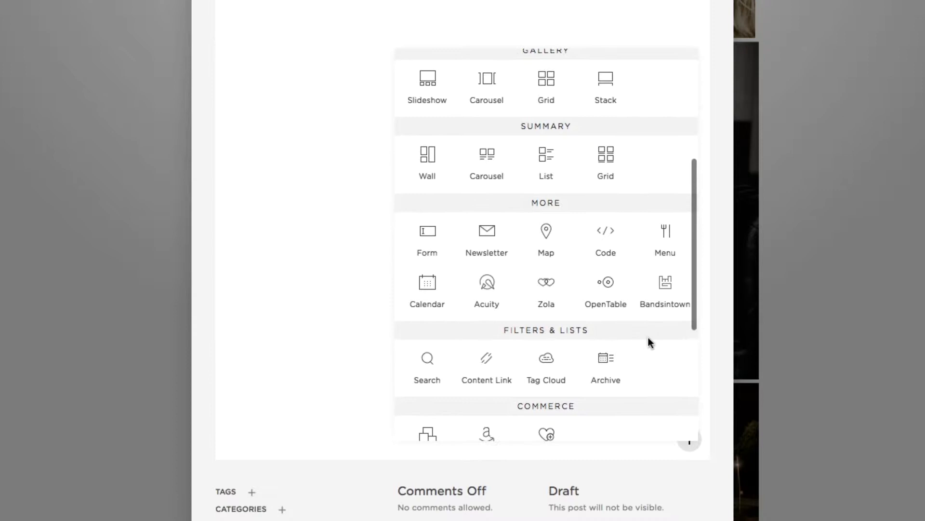
# Step: Add a code block, replace the Hello, World! sample with the Narrative embed code, and apply it
pyautogui.click(605, 239)
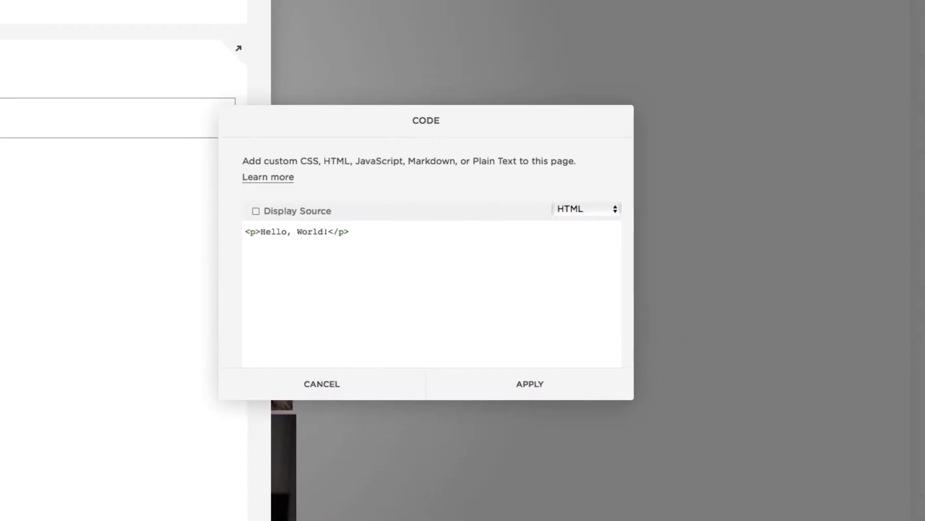
pyautogui.press('BackSpace')
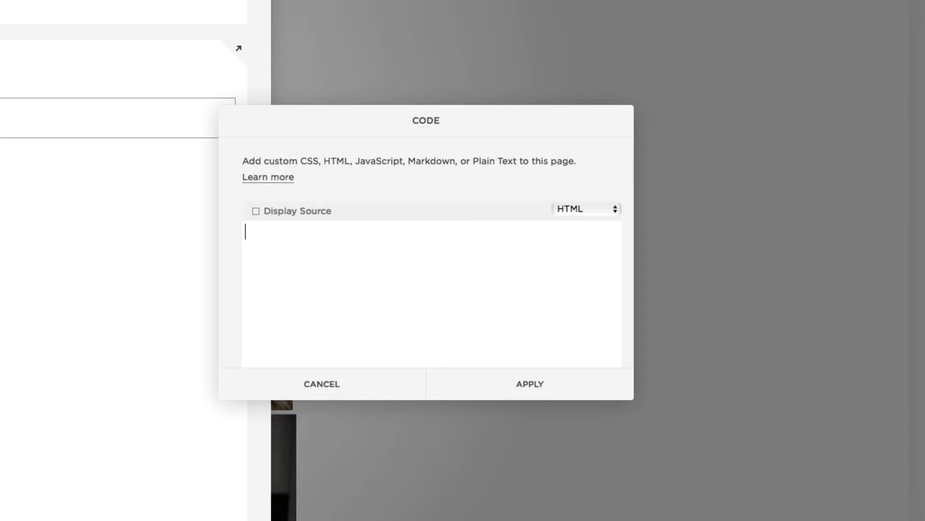
pyautogui.hotkey('ctrl', 'v')
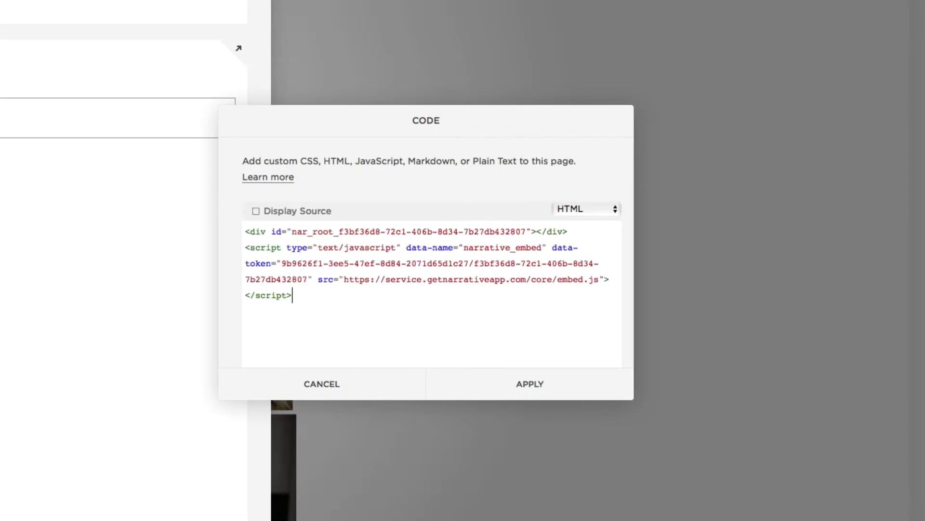
pyautogui.click(531, 390)
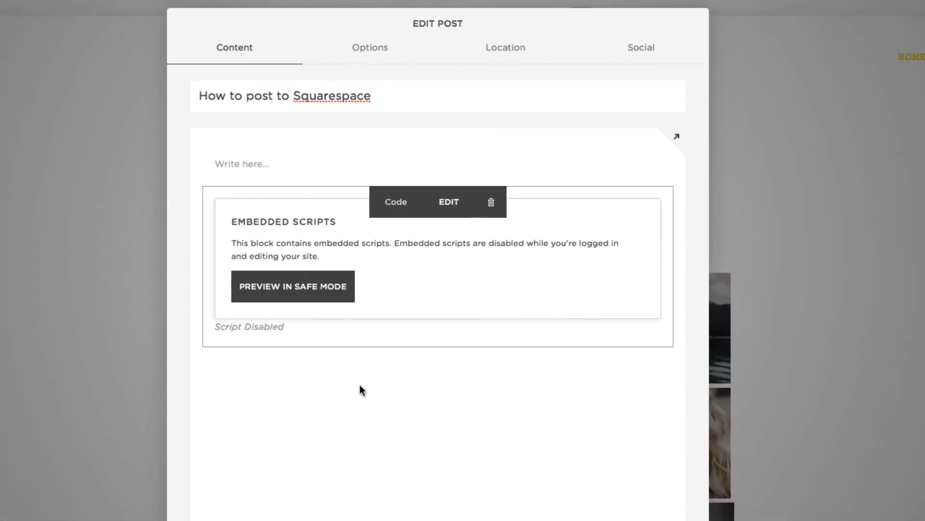
# Step: Preview the embedded gallery, then add body text above it and a text block below
pyautogui.click(313, 286)
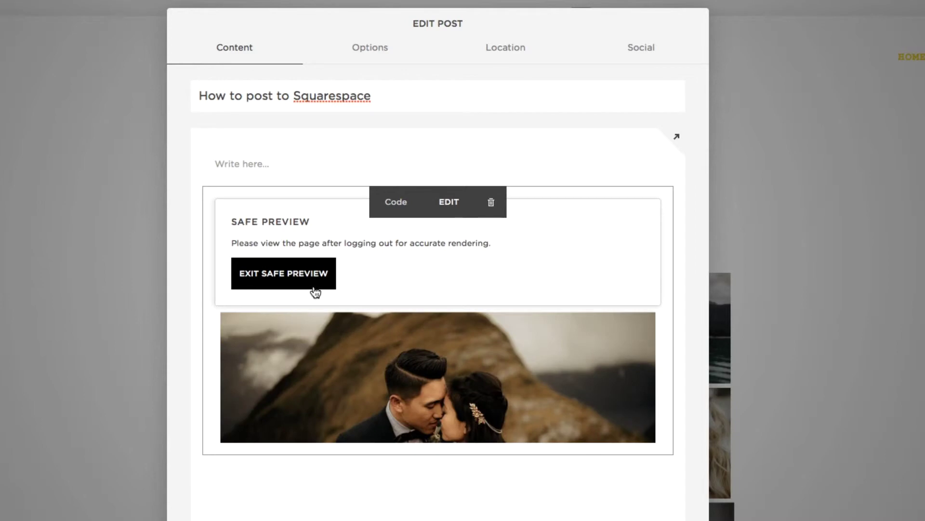
pyautogui.click(268, 160)
pyautogui.write('This is ')
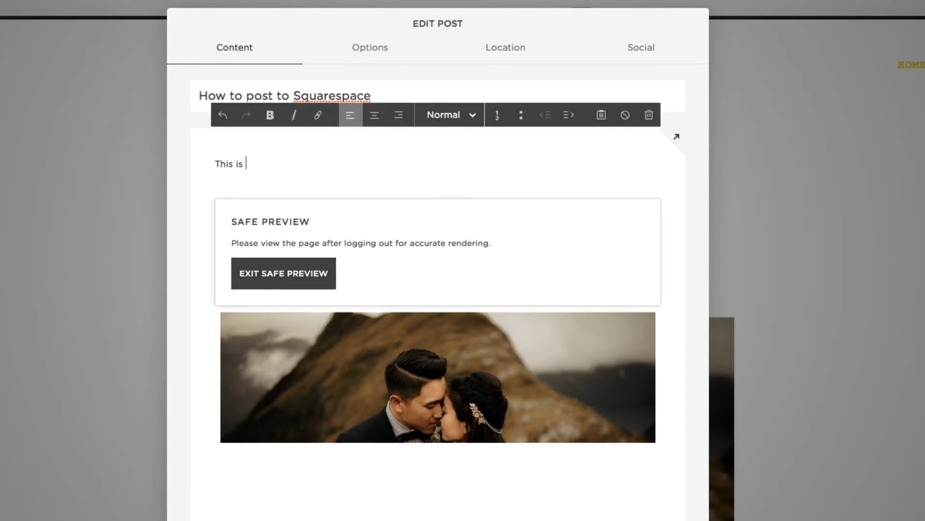
pyautogui.write('my body text')
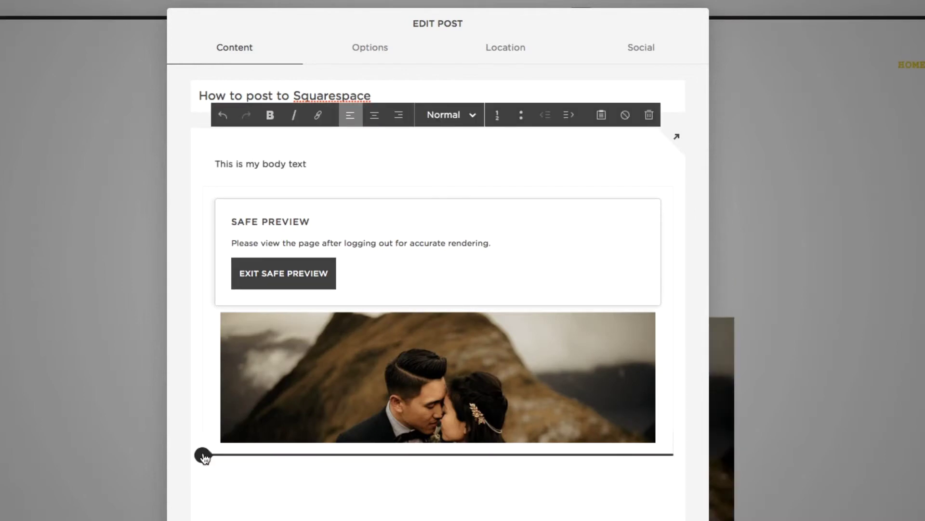
pyautogui.click(204, 456)
pyautogui.click(246, 338)
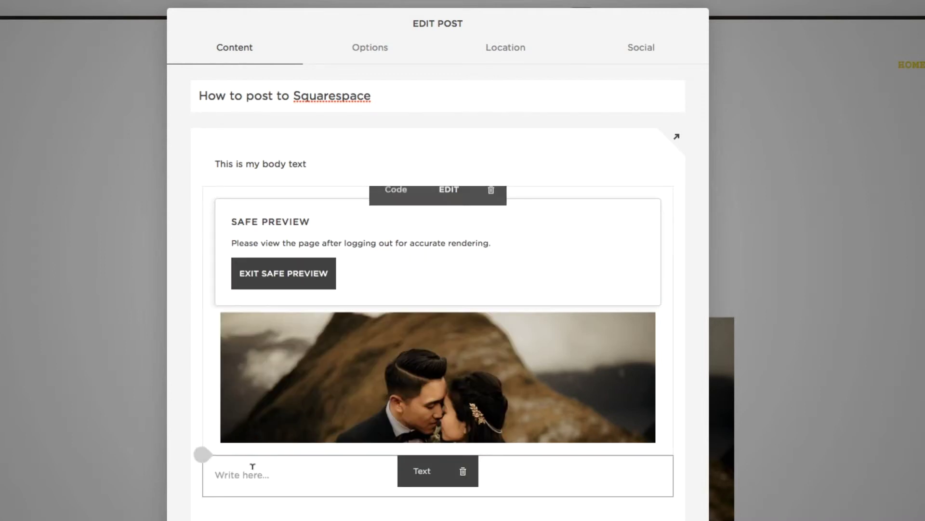
pyautogui.click(290, 474)
pyautogui.write('You may add additional posts above or bel')
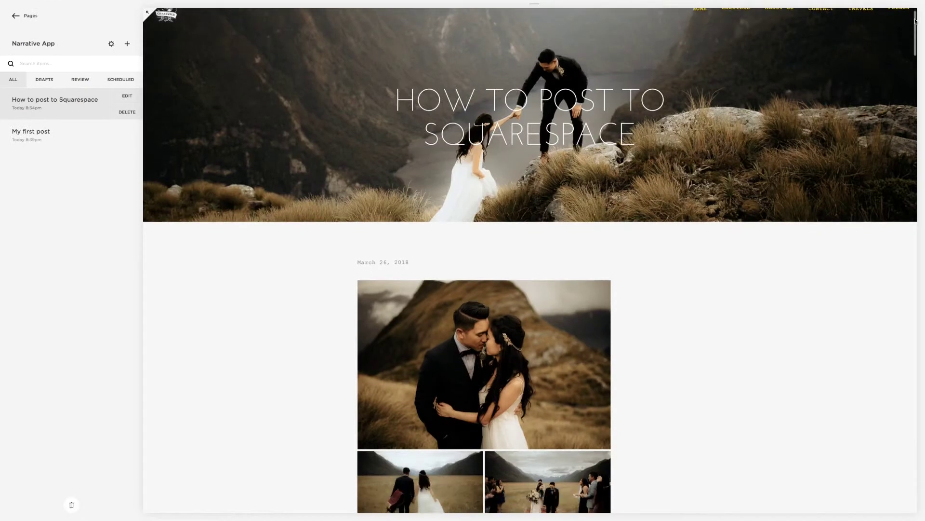
pyautogui.scroll(-5, 484, 260)
pyautogui.scroll(-5, 484, 261)
pyautogui.scroll(-5, 484, 260)
pyautogui.moveTo(913, 57); pyautogui.dragTo(909, 105)
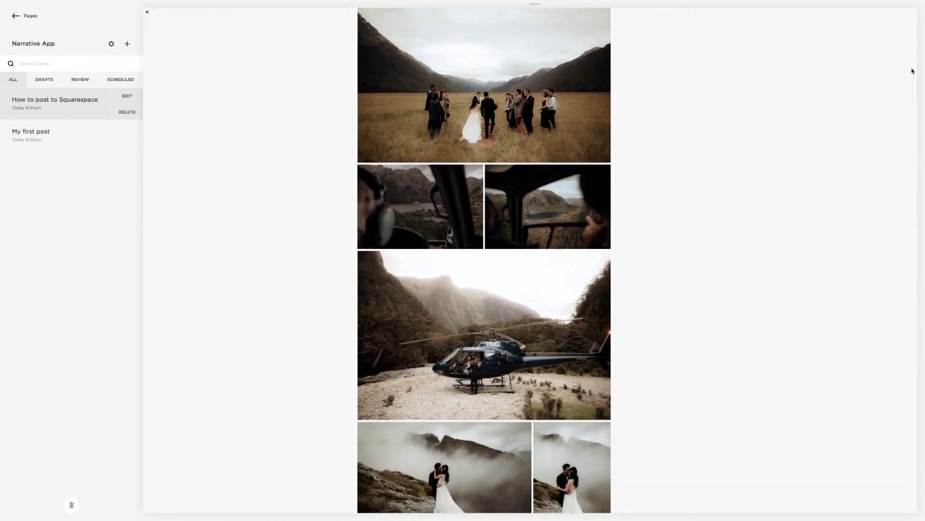
pyautogui.scroll(-1, 250, 315)
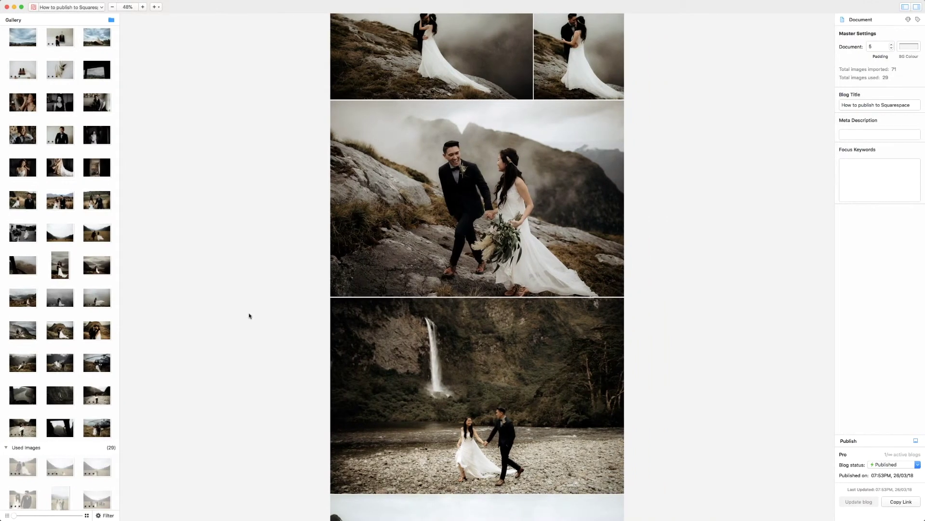
# Step: Swap the waterfall photo for a couple photo and update the published blog
pyautogui.moveTo(97, 330); pyautogui.dragTo(459, 383)
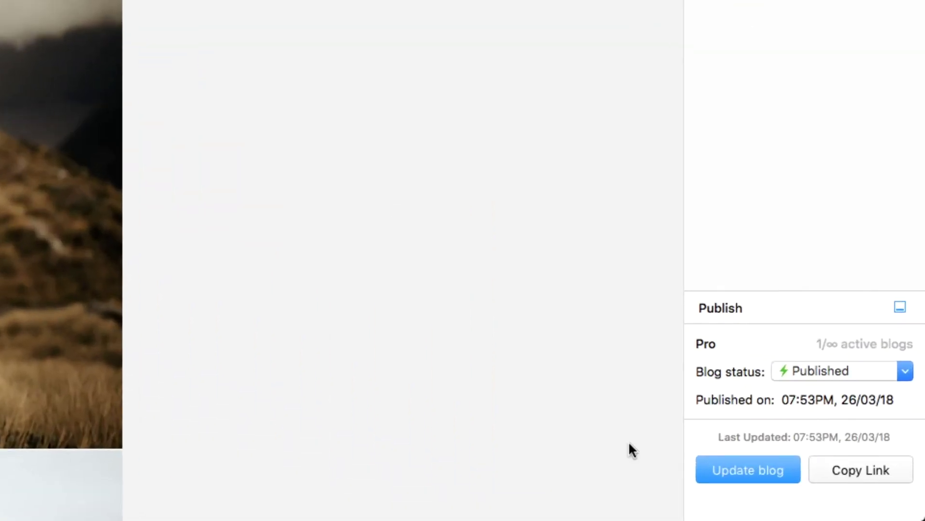
pyautogui.click(716, 466)
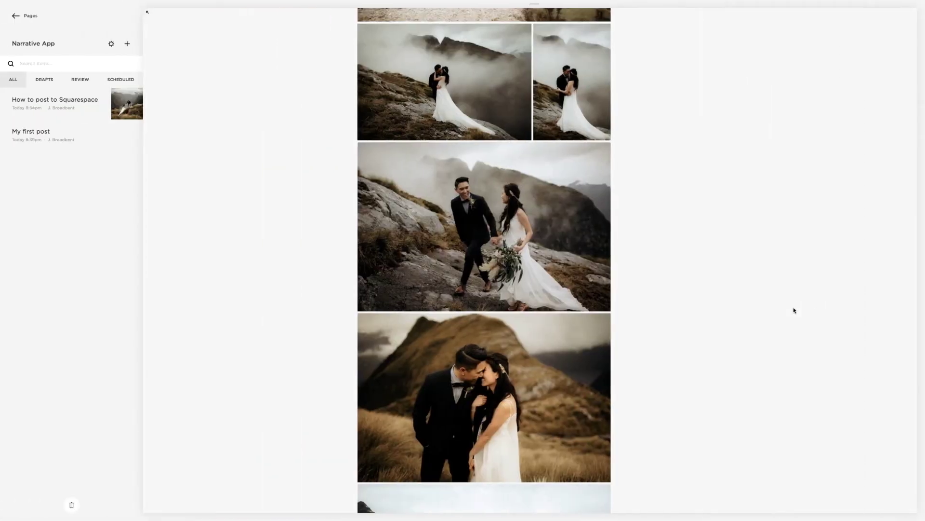
pyautogui.moveTo(916, 138); pyautogui.dragTo(913, 33)
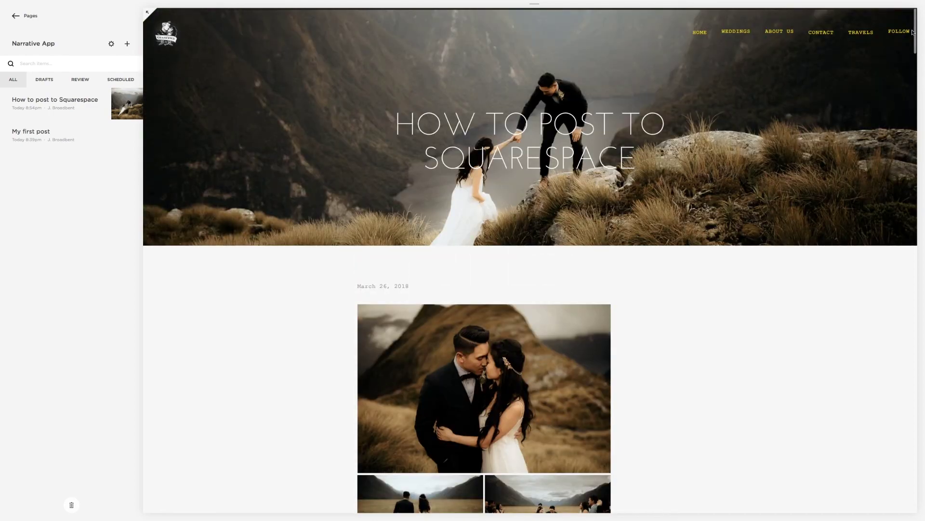